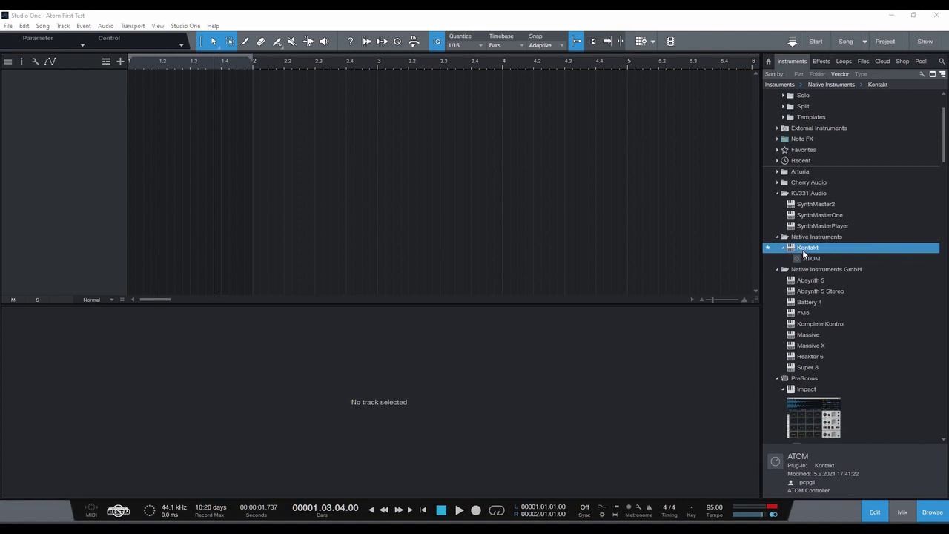
Add Kontakt on a new instrument track and show the Drumlab library's instruments
drag(804, 252, 64, 135)
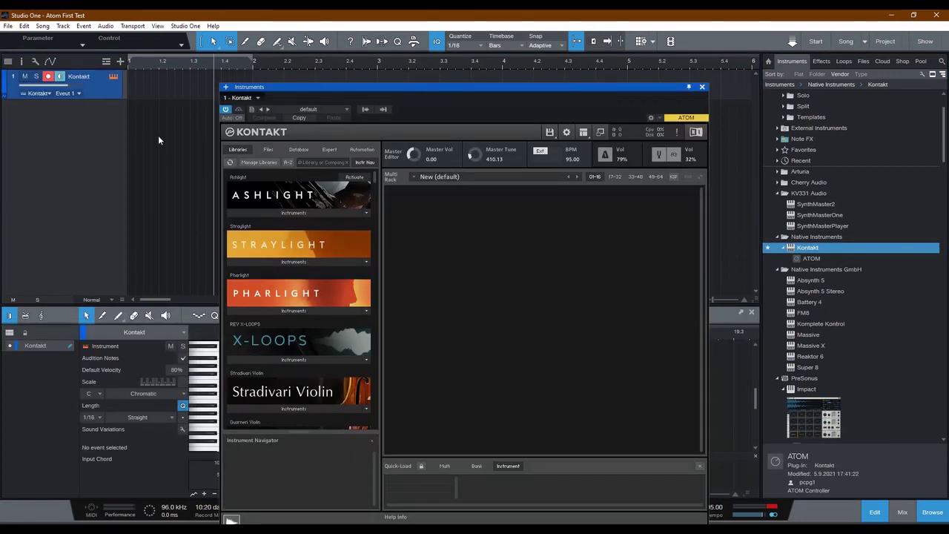
scroll(305, 319, down, 8)
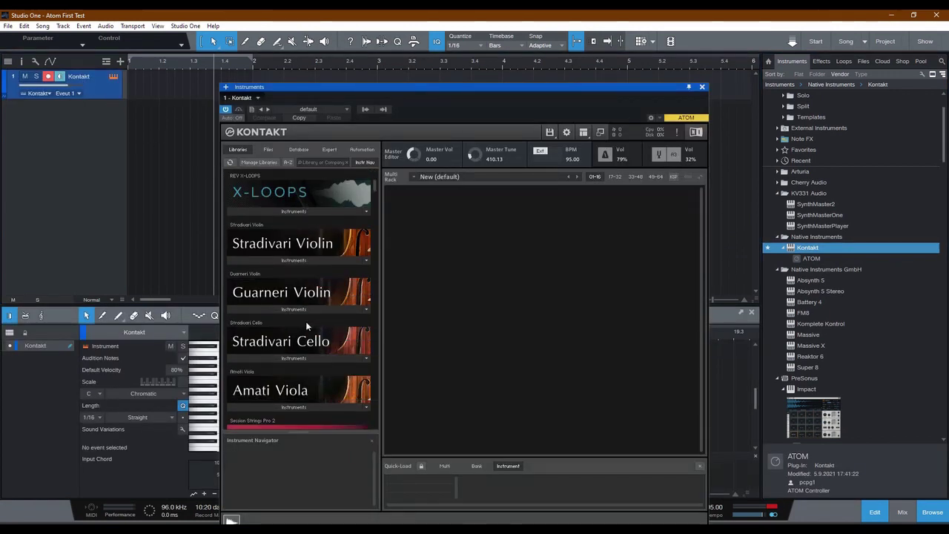
scroll(306, 324, down, 10)
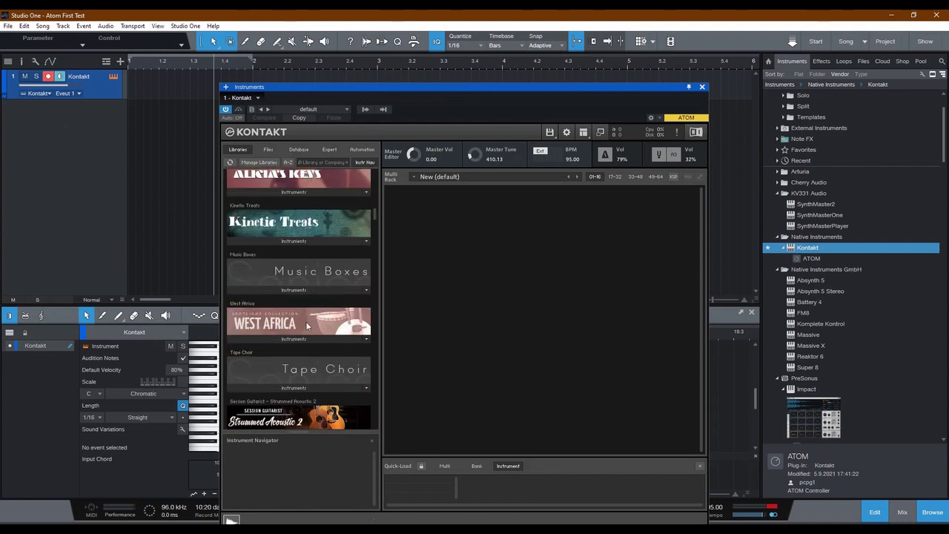
scroll(306, 324, down, 10)
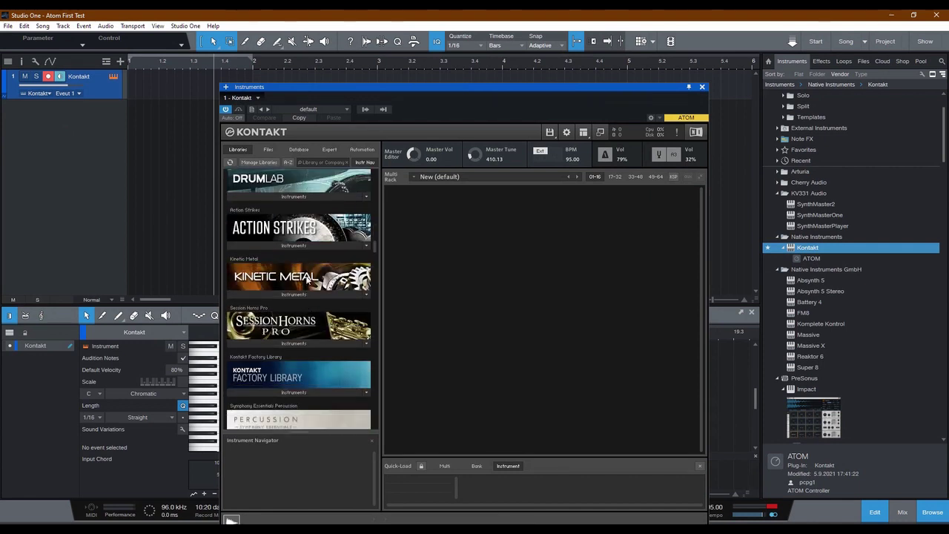
click(288, 196)
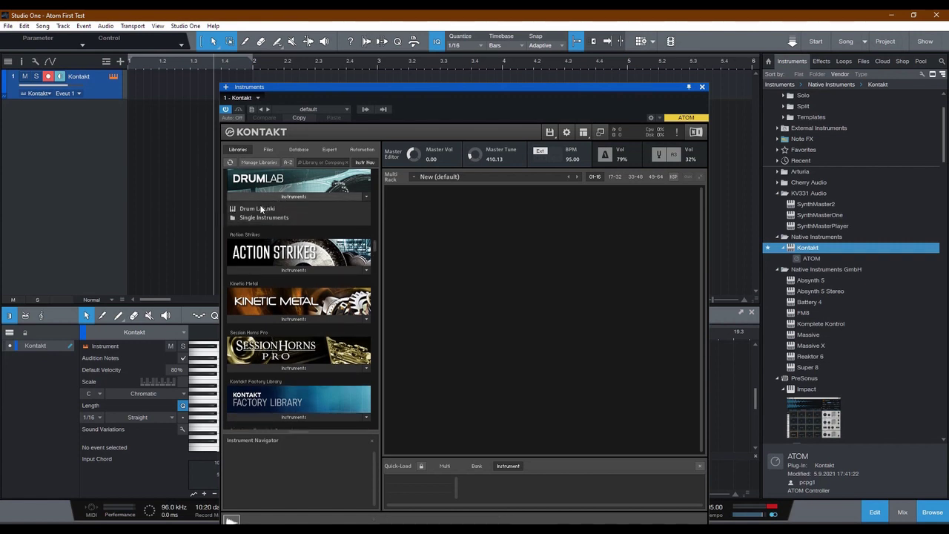
Load Drum Lab.nki into Kontakt's Multi Rack
drag(254, 206, 495, 275)
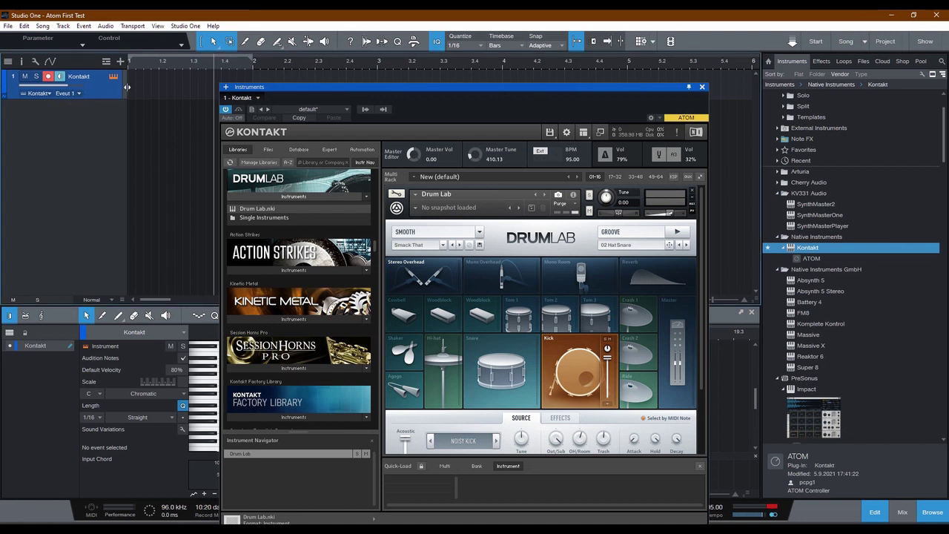
Widen the track header column
drag(127, 87, 170, 88)
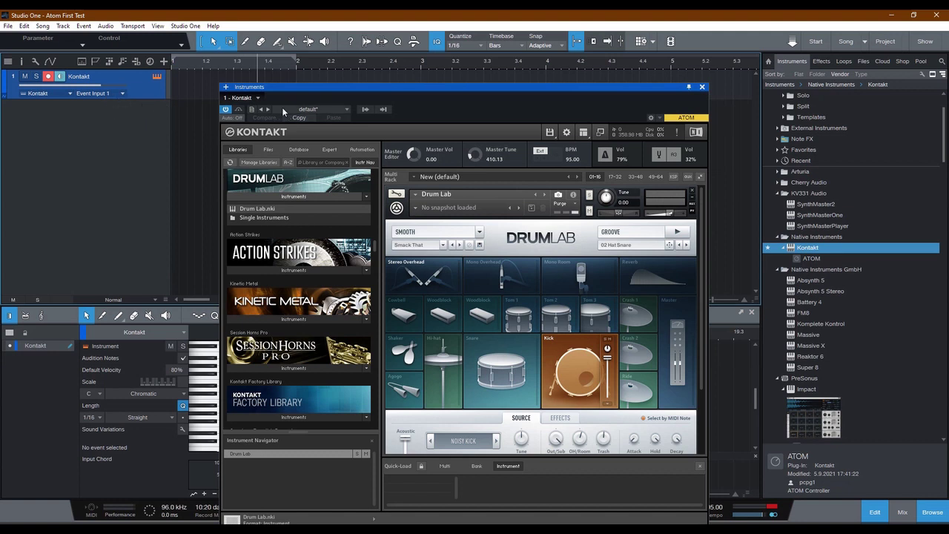
Set Kontakt's Event Input 1 from None to ATOM in the Direct Inputs list
click(384, 109)
click(471, 120)
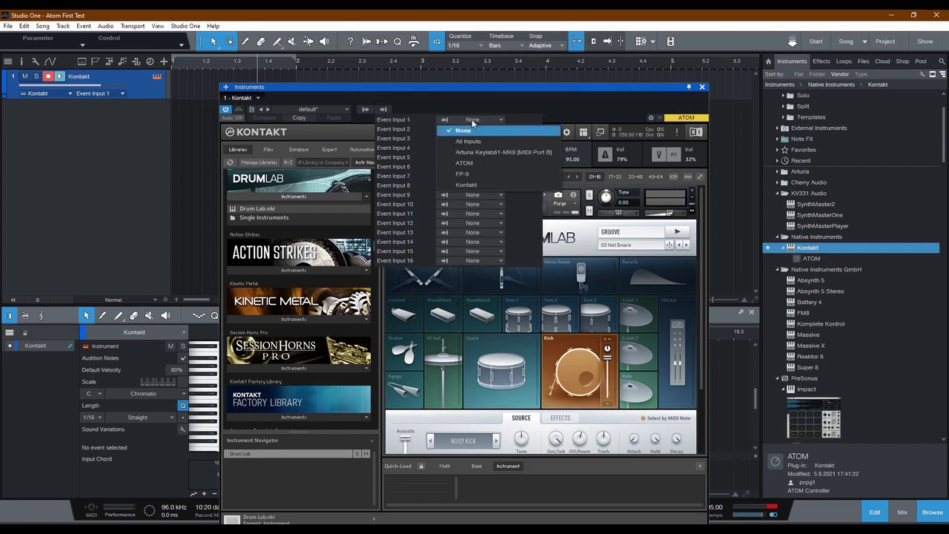
click(471, 165)
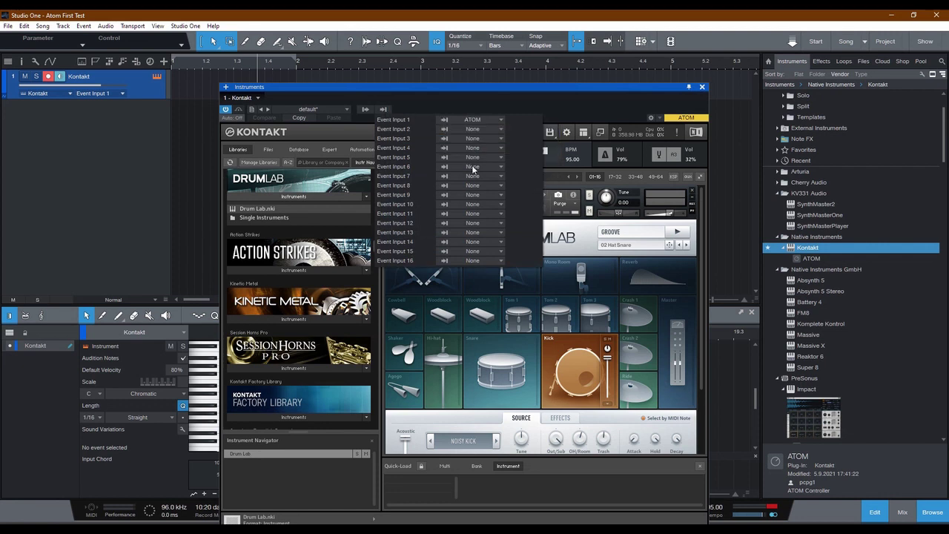
click(501, 107)
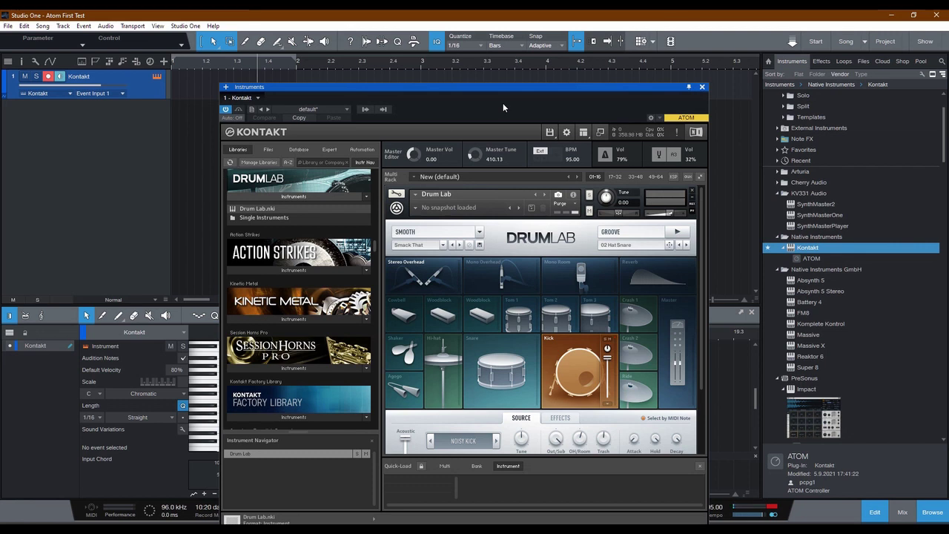
Select the Snare tile in the Drum Lab kit view
click(502, 360)
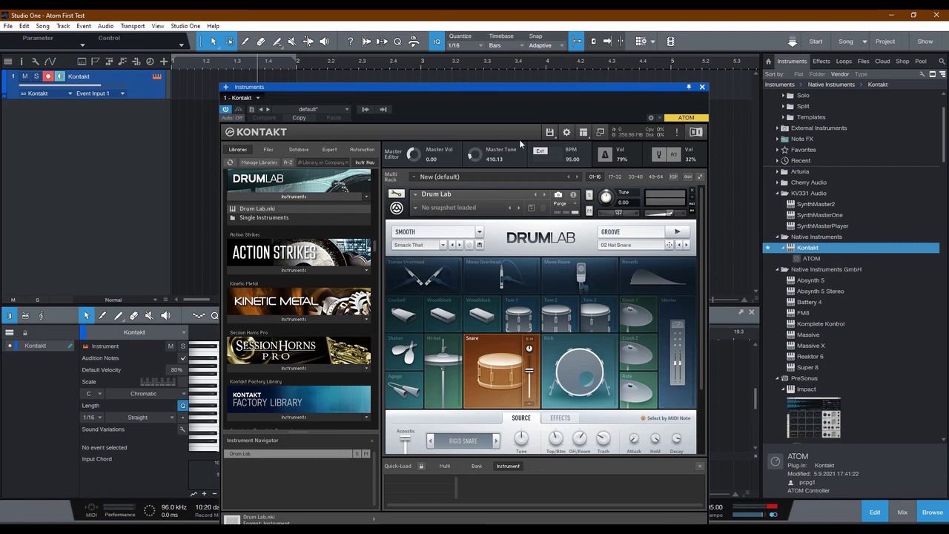
Replace the Kontakt track and instrument with a new Battery 4 instrument track
click(702, 87)
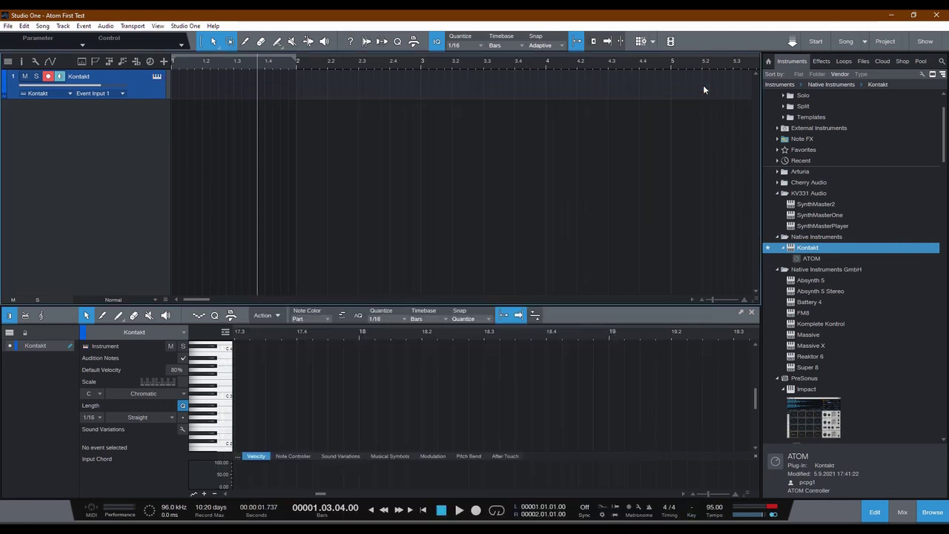
right_click(148, 81)
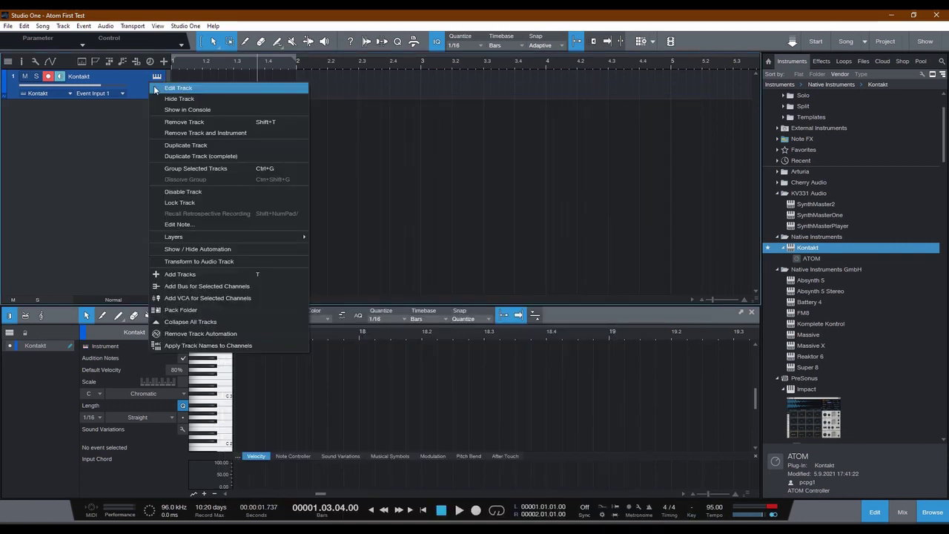
click(198, 131)
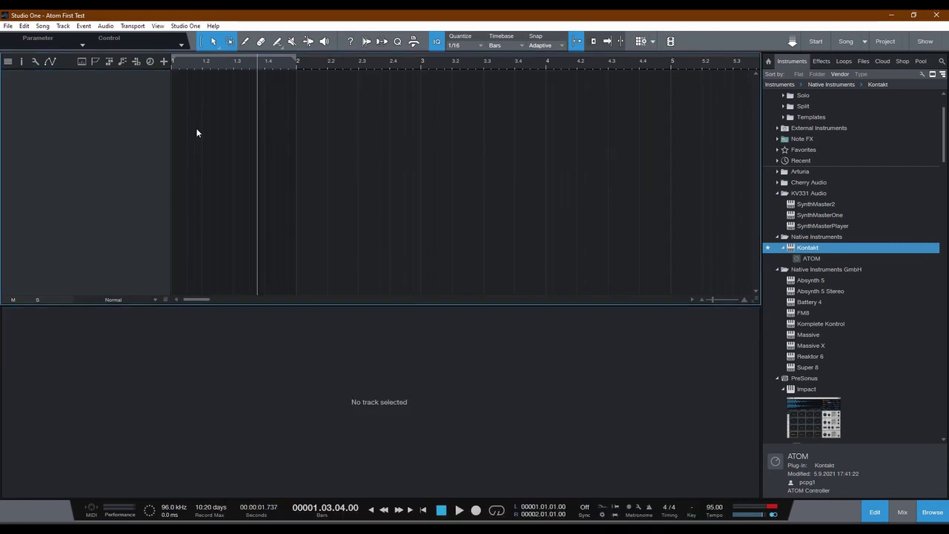
drag(792, 302, 103, 162)
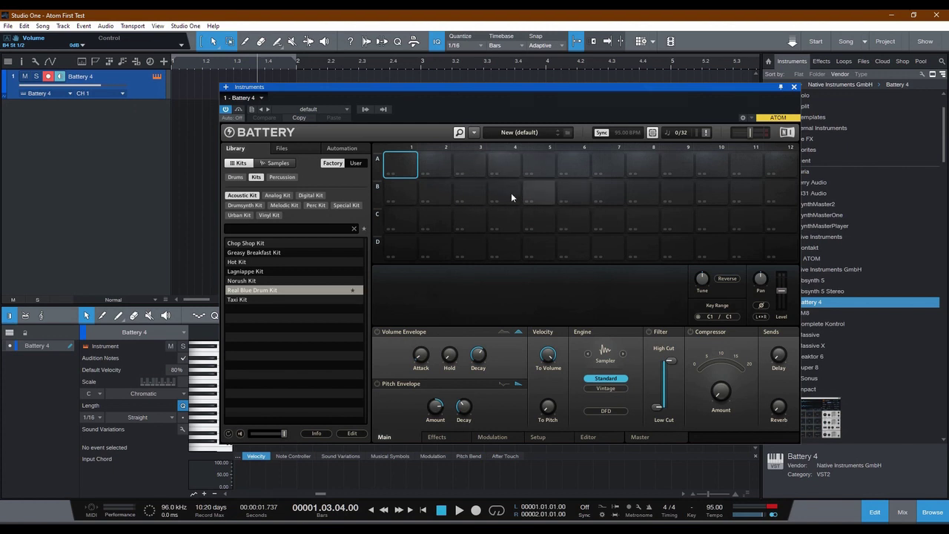
Load Real Blue Drum Kit in Battery 4 and play the Kick RealBlueDrum1 pad A1 several times
double_click(261, 294)
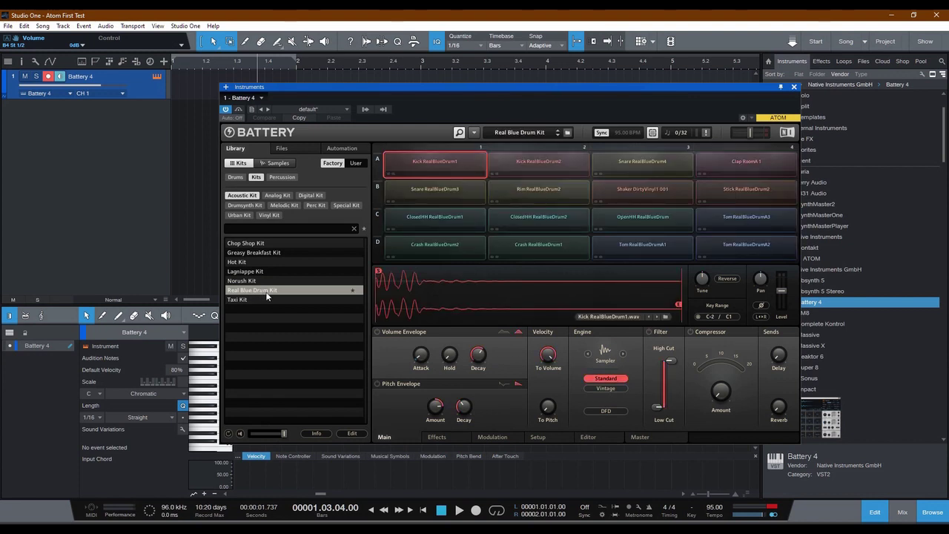
click(438, 166)
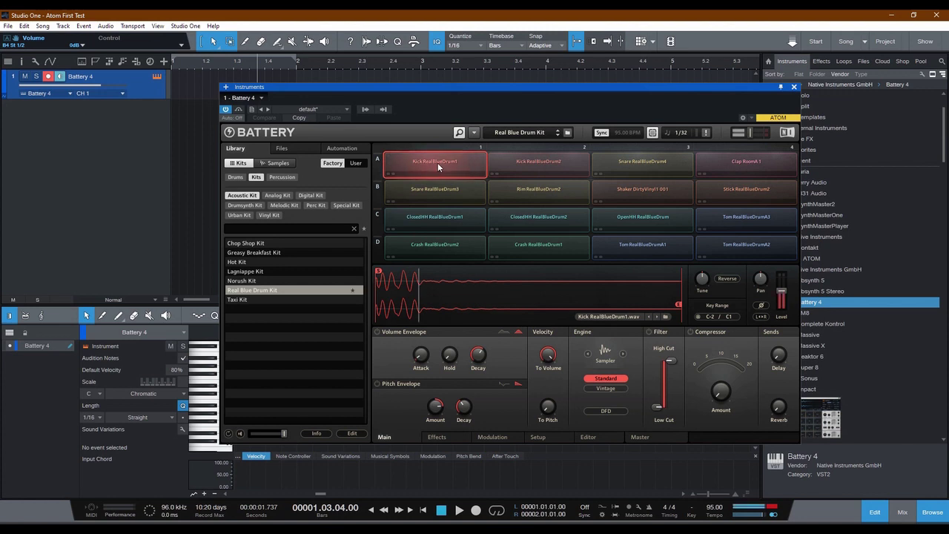
click(437, 166)
click(438, 166)
click(437, 167)
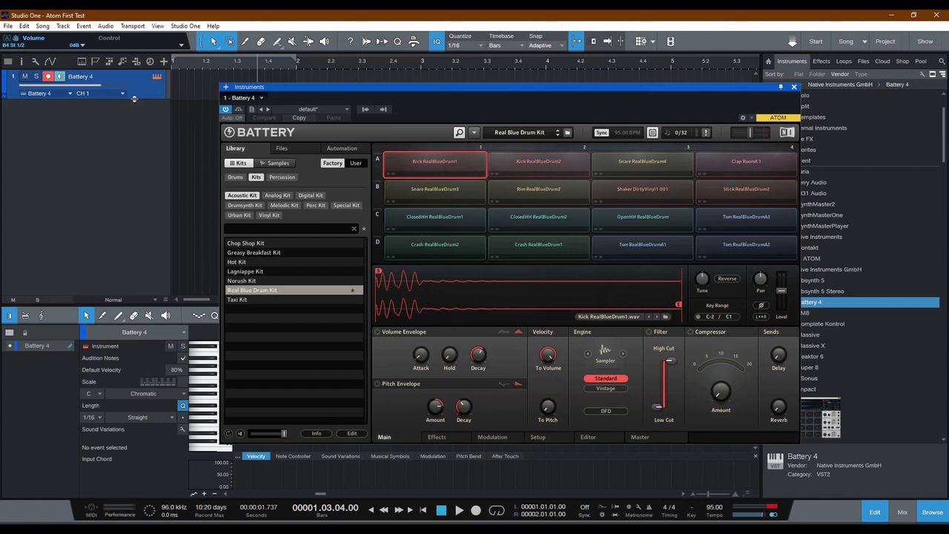
Set Battery 4's CH 1 input to ATOM in the input routing list
click(385, 109)
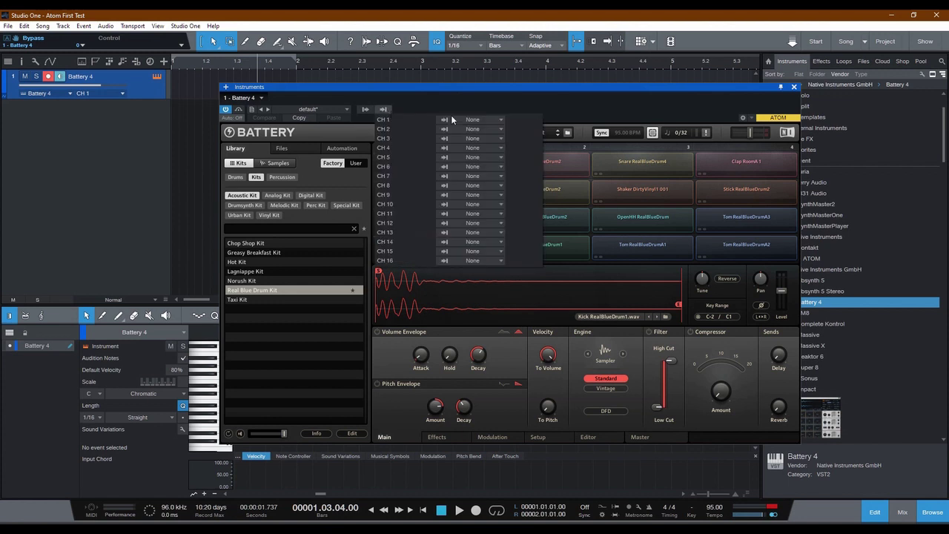
click(484, 119)
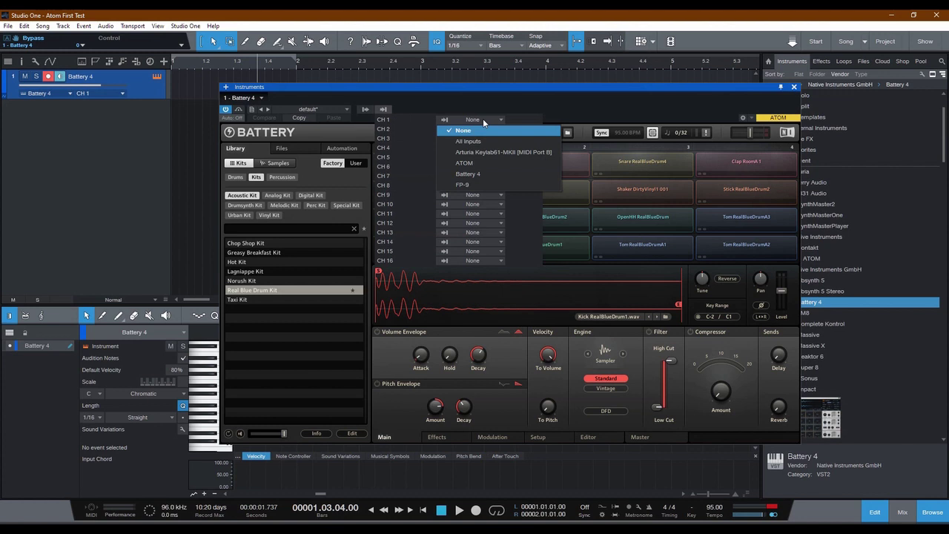
click(476, 164)
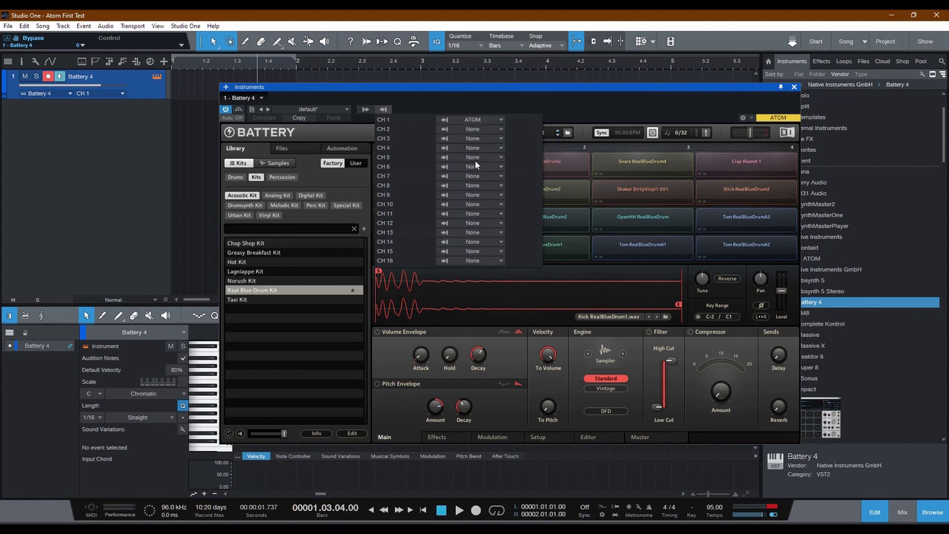
click(480, 98)
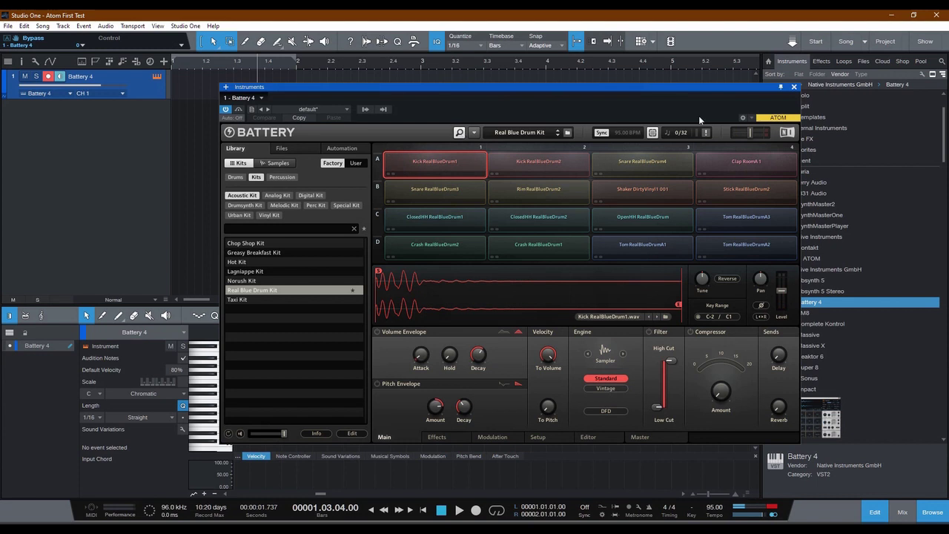
Play the Snare RealBlueDrum3 pad, then verify CH 1 still reads ATOM
click(430, 186)
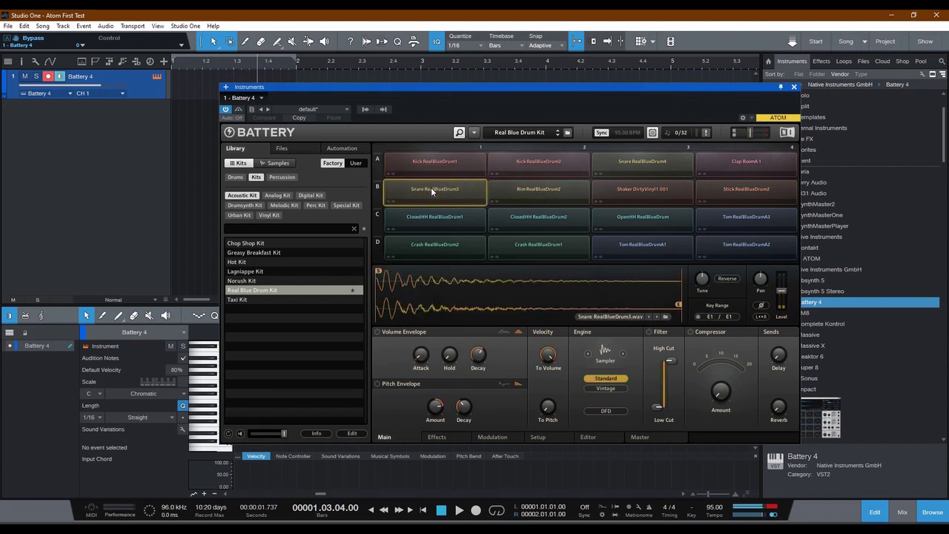
click(431, 187)
click(431, 187)
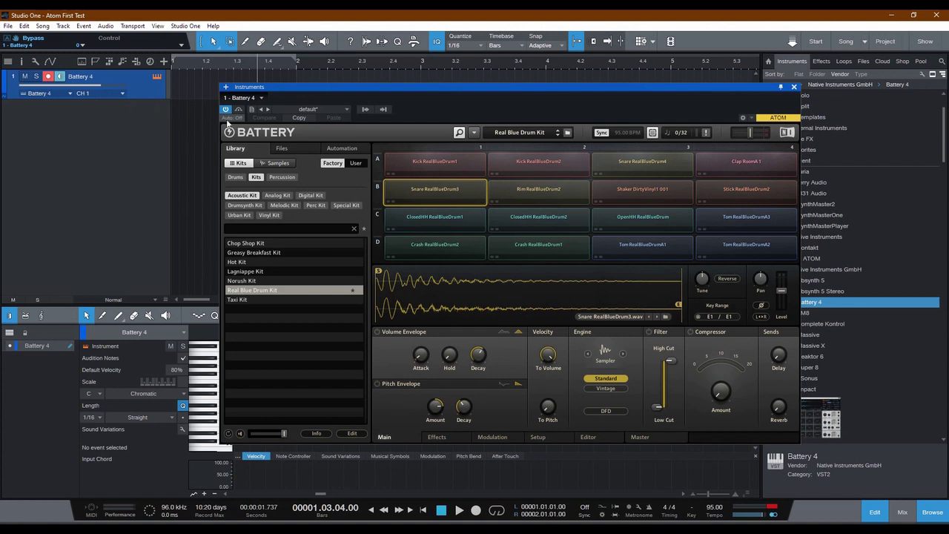
click(384, 109)
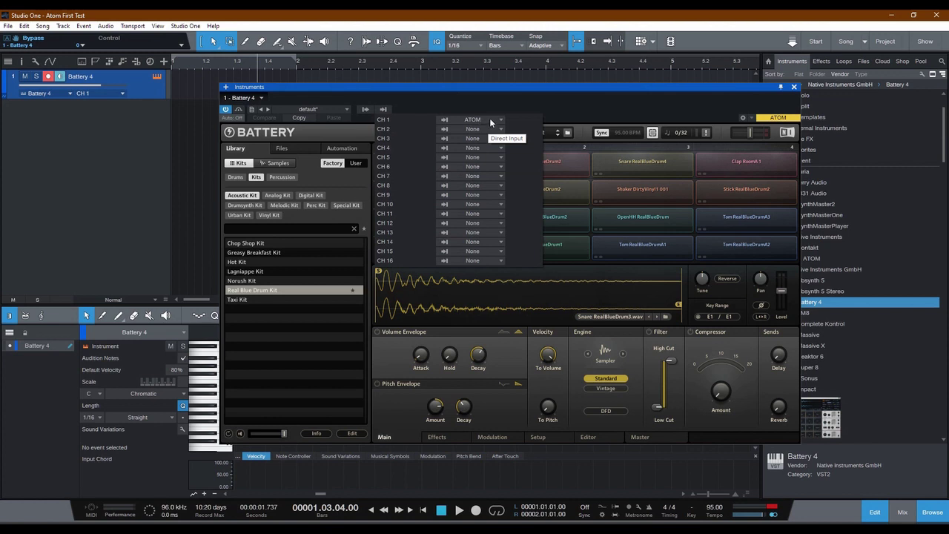
click(526, 97)
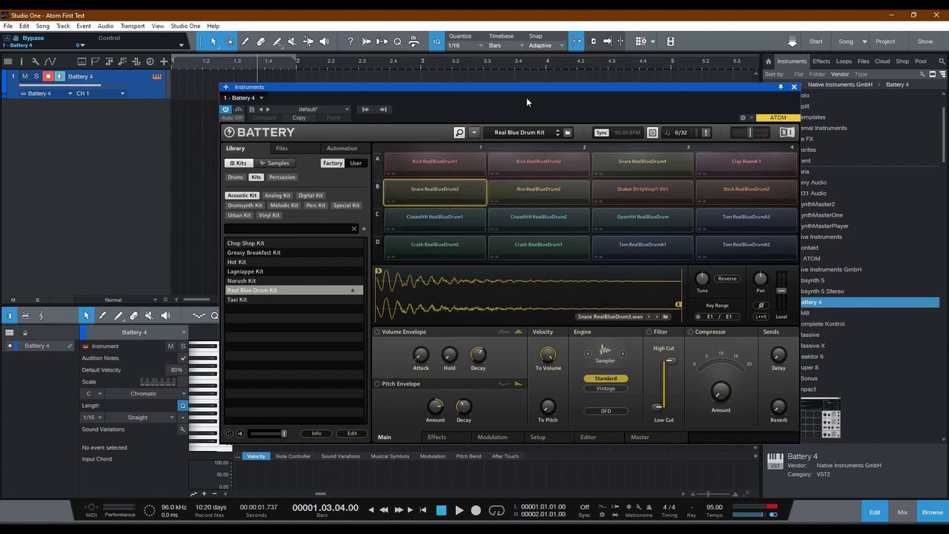